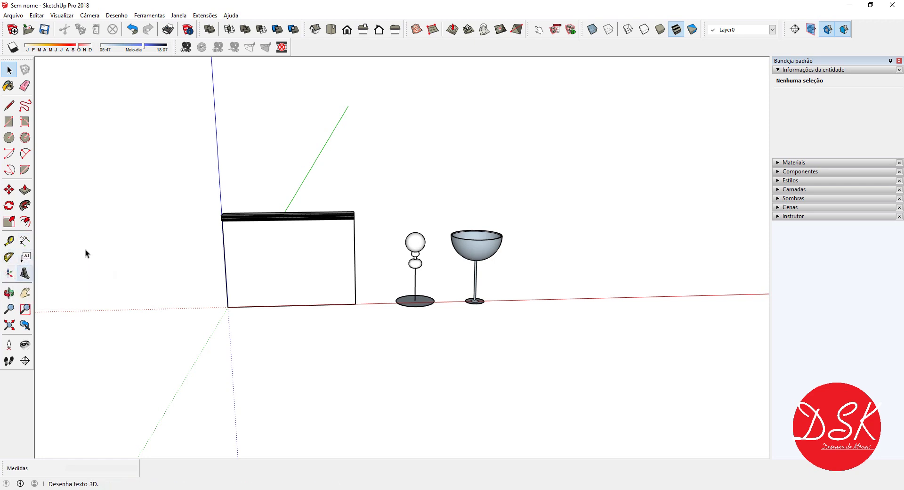
# Step: Use the Tape Measure to add a guide 2000 mm above the panel's bottom edge
pyautogui.moveTo(273, 258); pyautogui.dragTo(258, 246, button='middle')
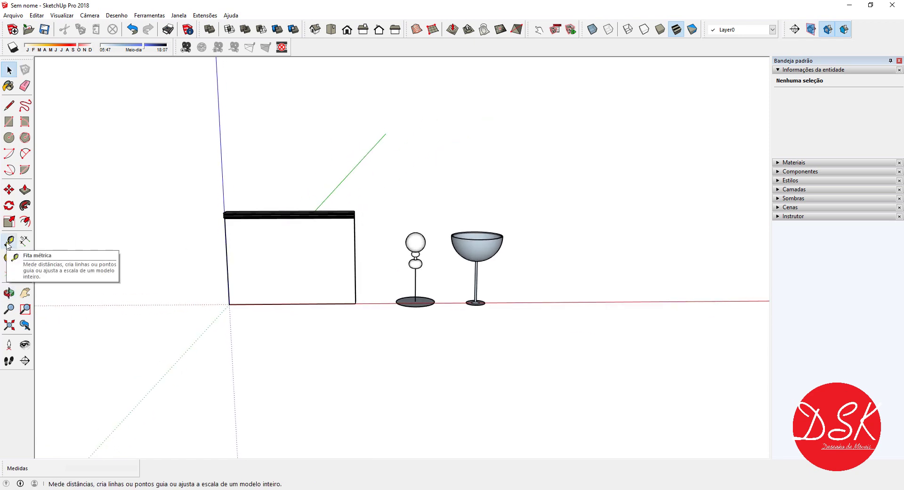
pyautogui.click(8, 243)
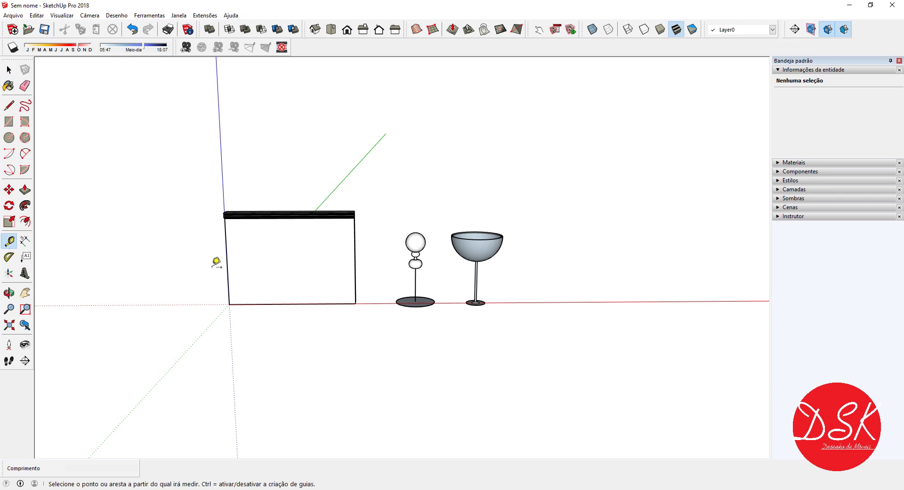
pyautogui.scroll(2, 292, 296)
pyautogui.scroll(3, 289, 302)
pyautogui.scroll(2, 284, 307)
pyautogui.click(285, 307)
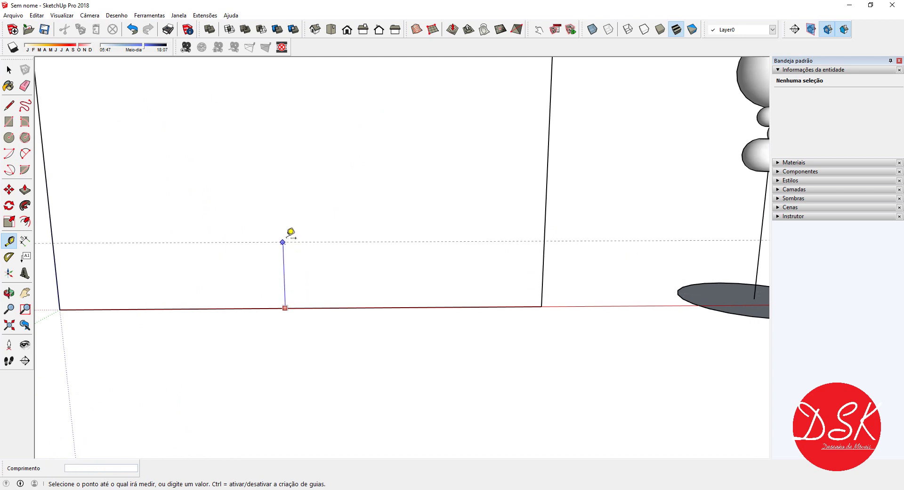
pyautogui.scroll(-1, 293, 203)
pyautogui.write('2000')
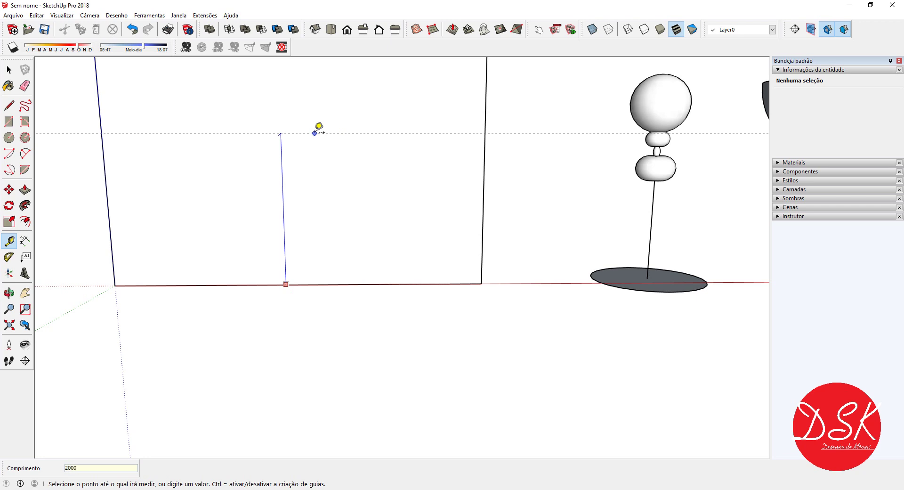
pyautogui.press('Return')
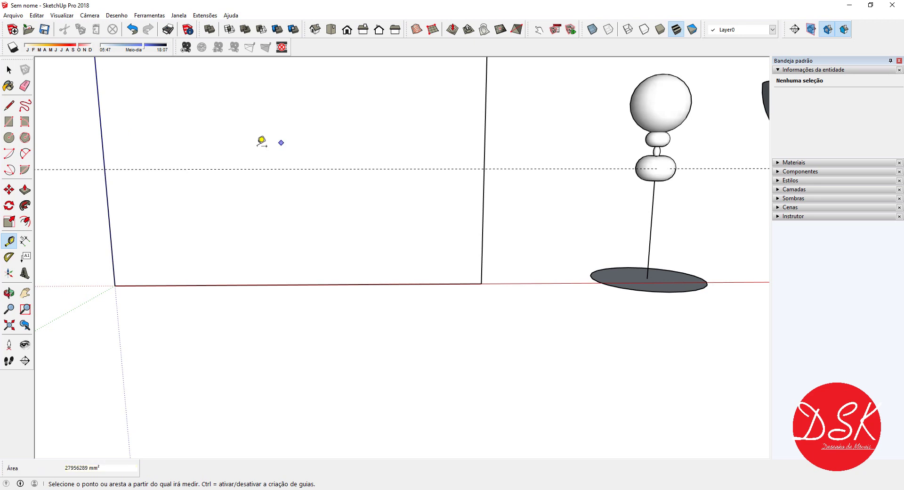
# Step: Add a vertical guide 200 mm in from the panel's left edge
pyautogui.click(107, 190)
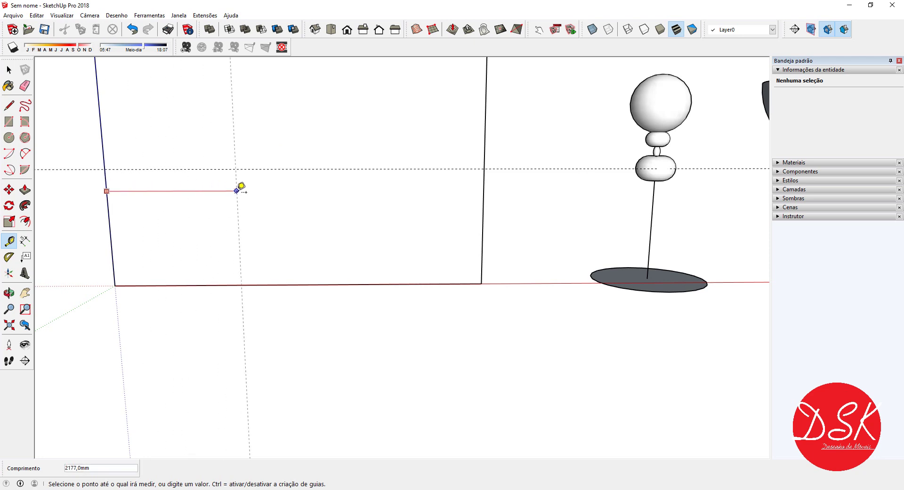
pyautogui.press('Return')
pyautogui.moveTo(129, 189)
pyautogui.mouseDown(button='middle')
pyautogui.moveTo(365, 165)
pyautogui.moveTo(171, 186)
pyautogui.moveTo(238, 178)
pyautogui.moveTo(232, 150)
pyautogui.mouseUp(button='middle')
pyautogui.scroll(2, 232, 150)
pyautogui.scroll(2, 259, 153)
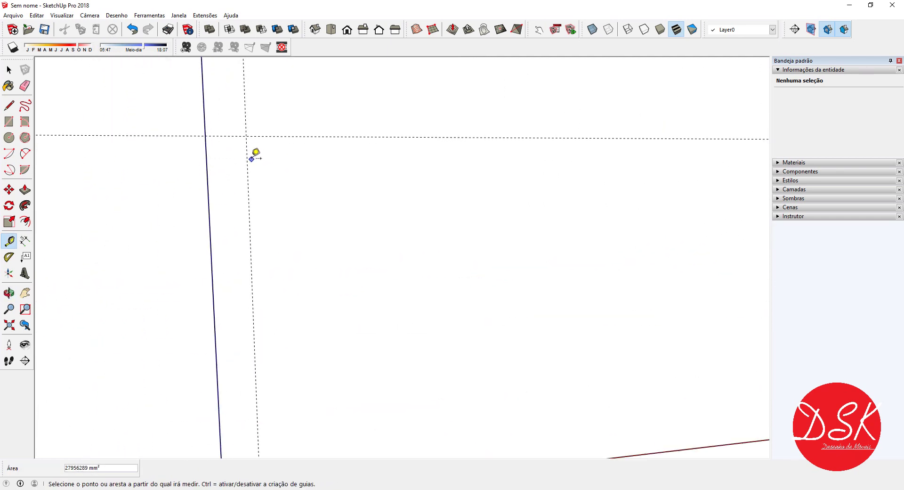
pyautogui.scroll(-2, 284, 249)
pyautogui.moveTo(278, 252); pyautogui.dragTo(236, 232, button='middle')
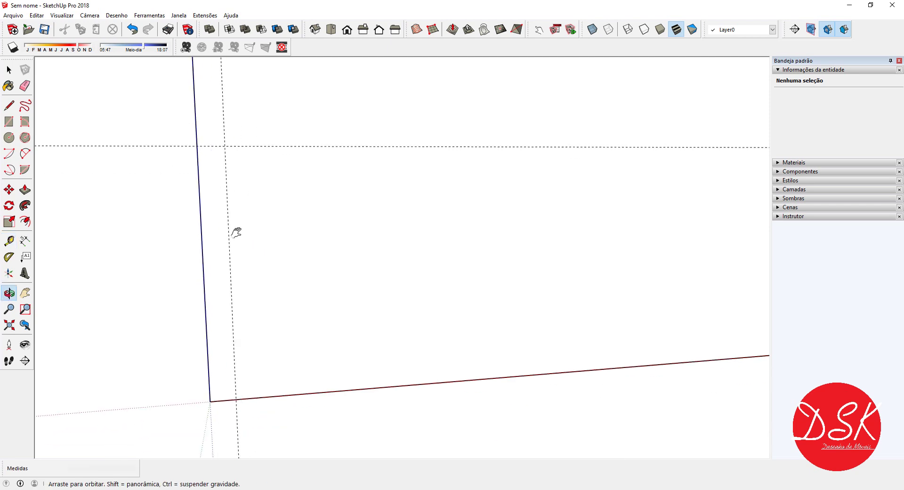
# Step: Draw a 200 mm wide rectangle from the 2000 mm guide intersection down to the bottom edge
pyautogui.click(8, 121)
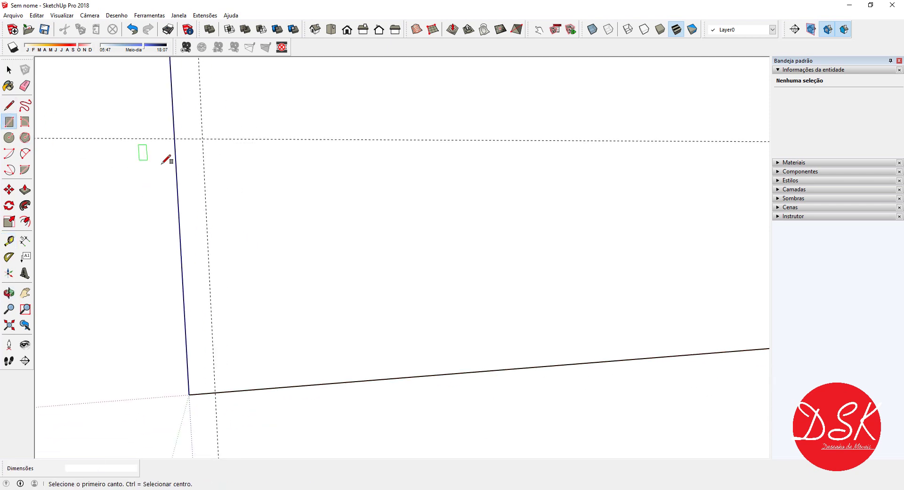
pyautogui.click(175, 138)
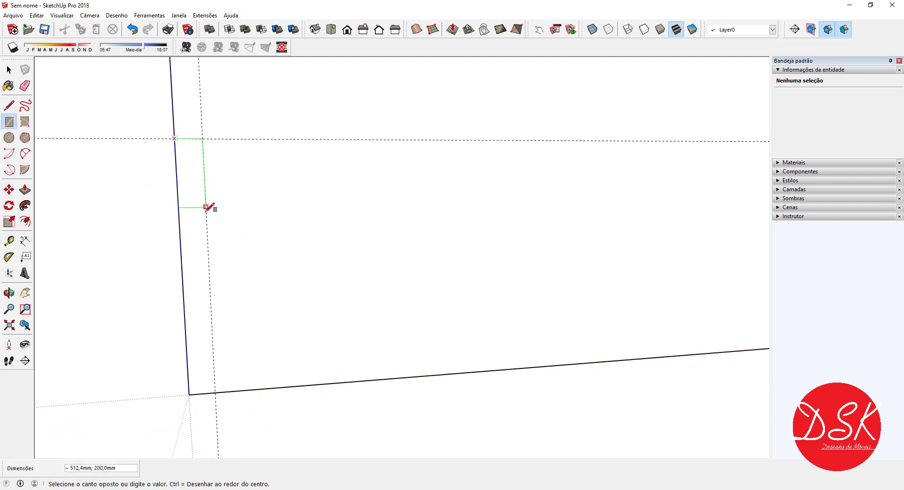
pyautogui.click(213, 392)
pyautogui.moveTo(213, 392)
pyautogui.mouseDown(button='middle')
pyautogui.moveTo(270, 317)
pyautogui.moveTo(219, 340)
pyautogui.mouseUp(button='middle')
pyautogui.scroll(-1, 198, 266)
pyautogui.scroll(-2, 202, 261)
pyautogui.scroll(-2, 144, 285)
pyautogui.press('space')
pyautogui.moveTo(174, 265); pyautogui.dragTo(188, 221, button='middle')
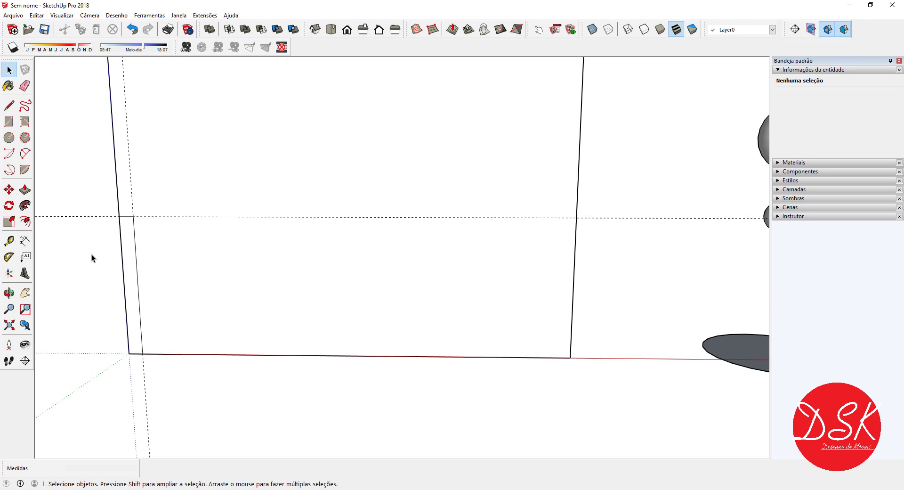
# Step: Dimension the rectangle's 2000 mm height and the panel's 6366 mm bottom width
pyautogui.click(26, 242)
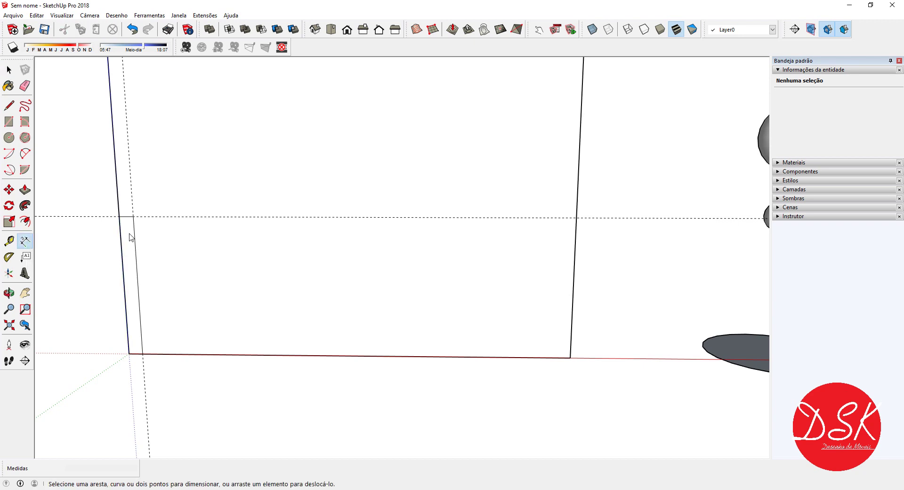
pyautogui.click(132, 217)
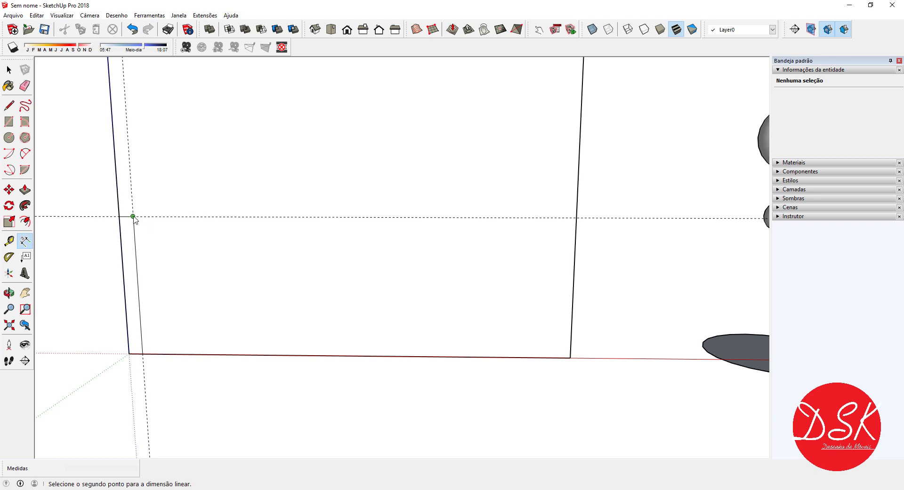
pyautogui.click(142, 354)
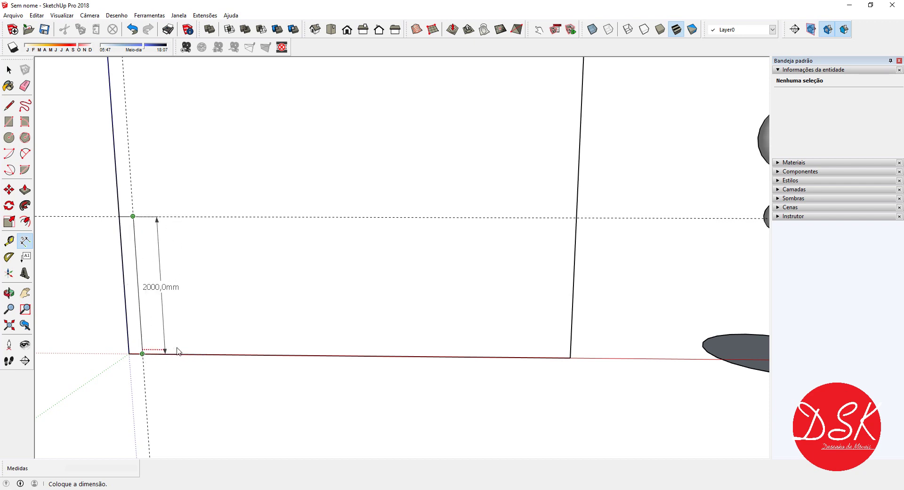
pyautogui.click(159, 351)
pyautogui.click(129, 354)
pyautogui.click(570, 359)
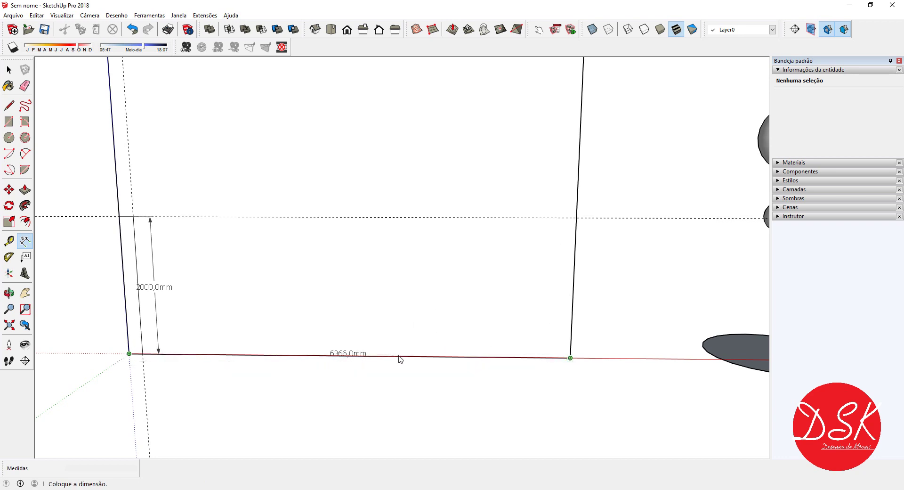
pyautogui.click(403, 371)
pyautogui.moveTo(428, 339)
pyautogui.mouseDown(button='middle')
pyautogui.moveTo(473, 375)
pyautogui.moveTo(549, 299)
pyautogui.moveTo(415, 283)
pyautogui.moveTo(405, 329)
pyautogui.moveTo(232, 359)
pyautogui.moveTo(396, 337)
pyautogui.mouseUp(button='middle')
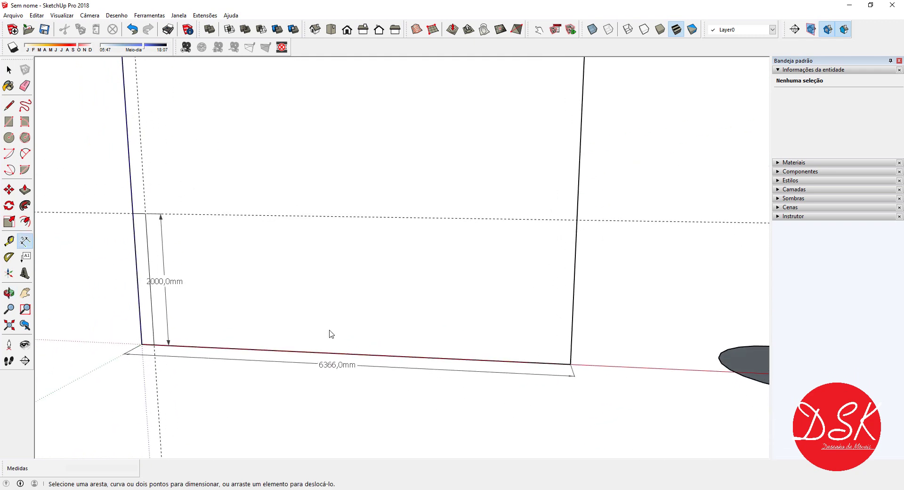
# Step: Create an angled Protractor guide pivoting where the left edge meets the 2000 mm guide
pyautogui.click(6, 261)
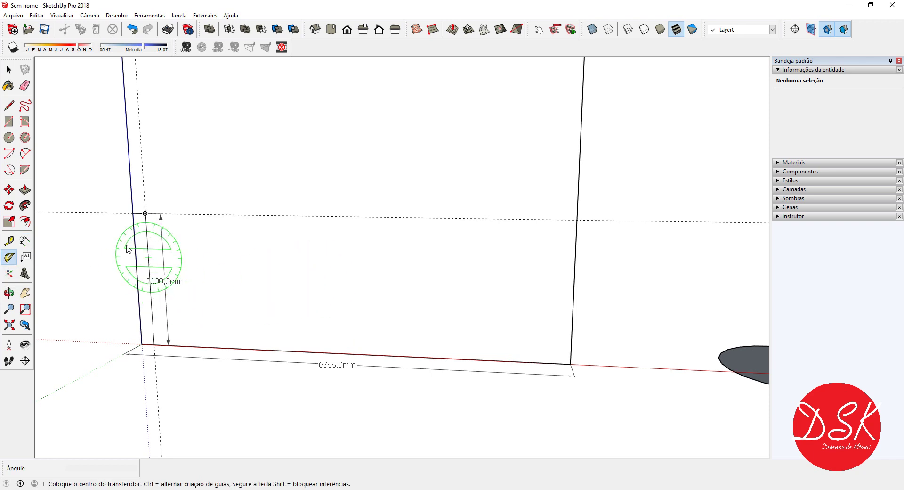
pyautogui.click(133, 214)
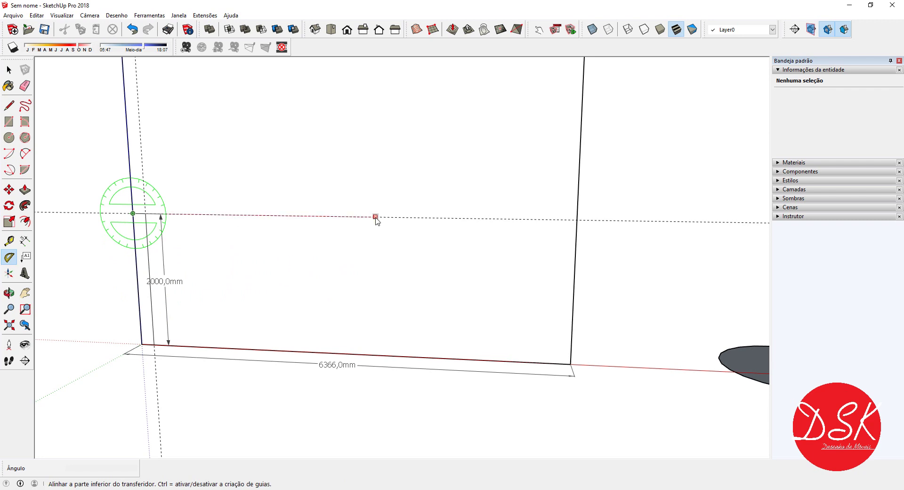
pyautogui.click(375, 216)
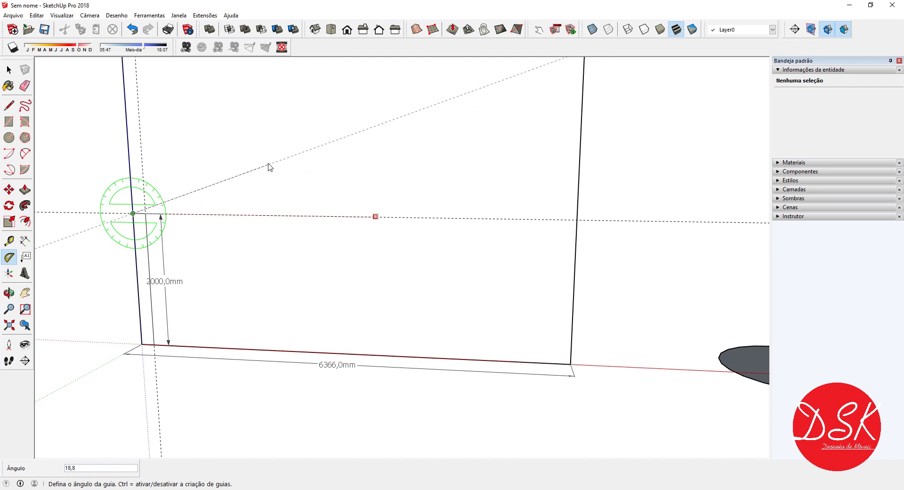
pyautogui.click(268, 158)
pyautogui.moveTo(252, 176)
pyautogui.mouseDown(button='middle')
pyautogui.moveTo(298, 147)
pyautogui.moveTo(506, 137)
pyautogui.moveTo(500, 153)
pyautogui.moveTo(360, 152)
pyautogui.moveTo(186, 172)
pyautogui.mouseUp(button='middle')
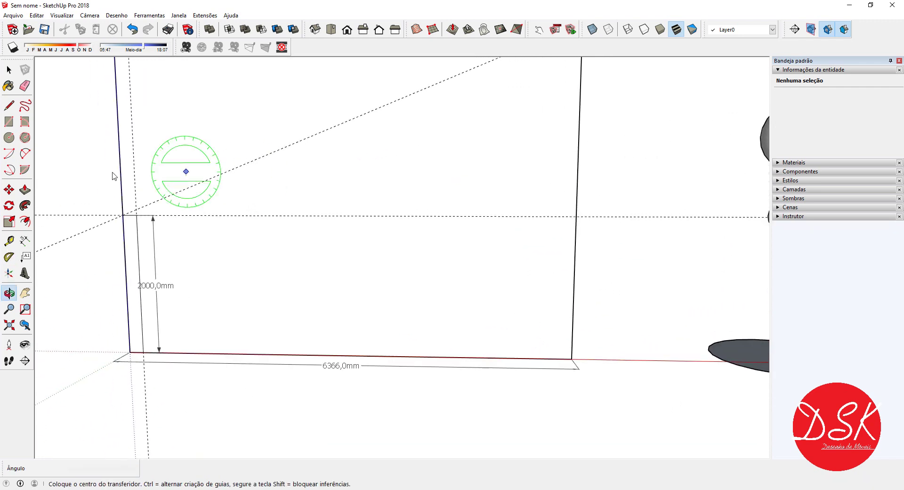
# Step: Draw lines from the left corner up to a peak on the sloped guide and down to the right side
pyautogui.click(9, 105)
pyautogui.click(123, 214)
pyautogui.click(396, 100)
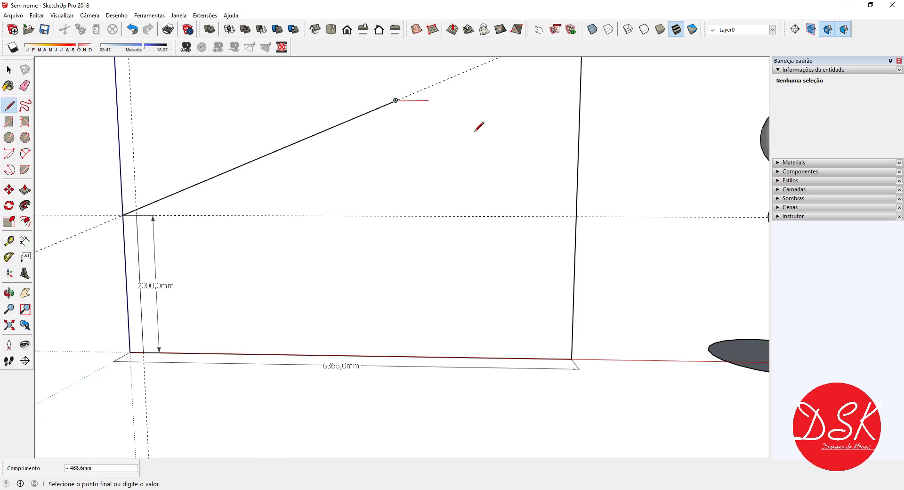
pyautogui.click(576, 216)
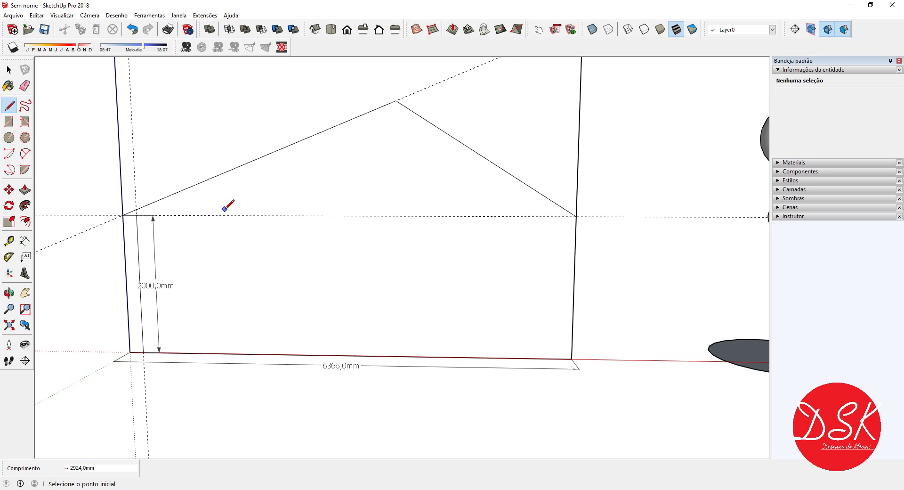
pyautogui.click(122, 215)
pyautogui.click(9, 70)
pyautogui.click(290, 170)
pyautogui.moveTo(299, 148); pyautogui.dragTo(351, 184, button='middle')
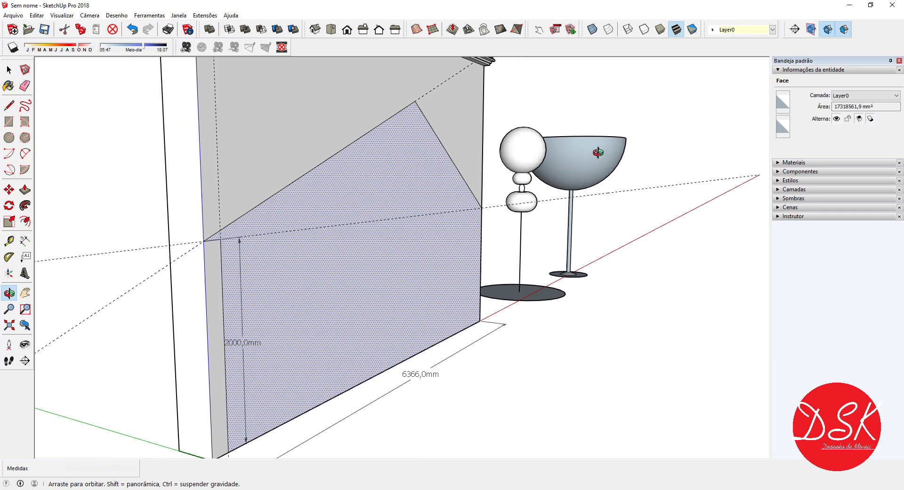
pyautogui.click(575, 128)
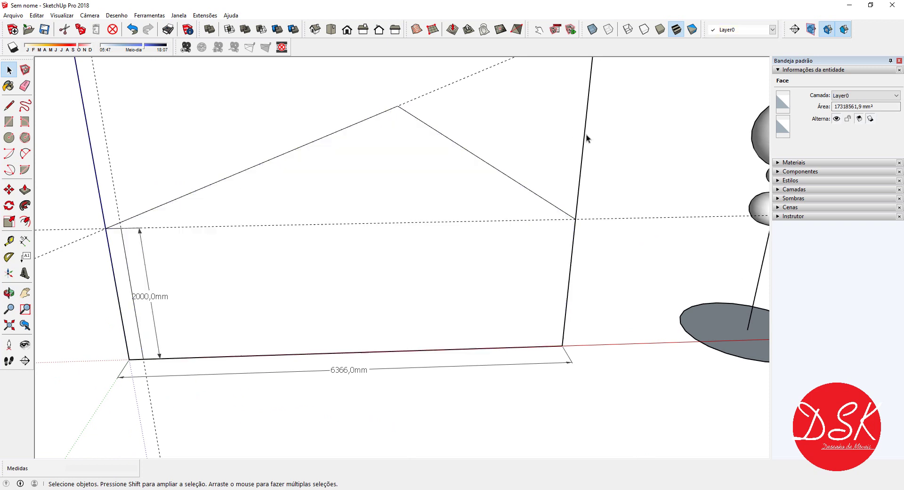
pyautogui.scroll(-3, 123, 168)
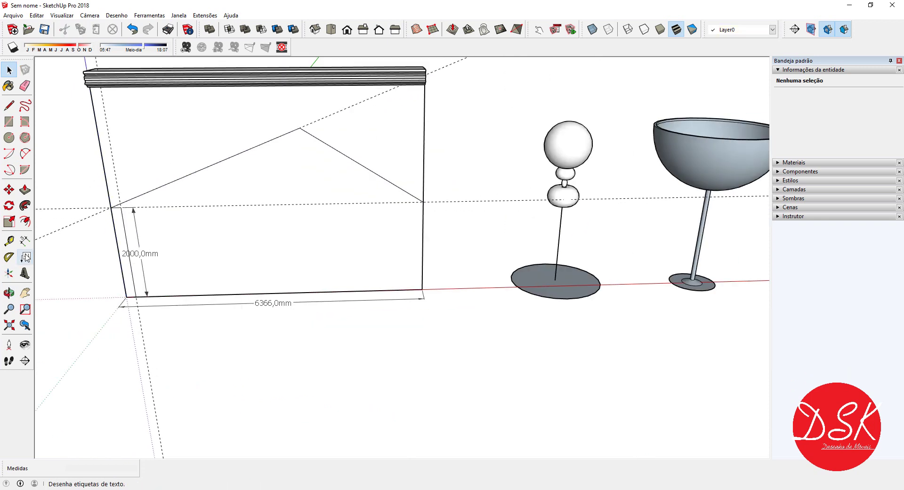
# Step: Place a leader label reading 'Teste' anchored on the middle of the wall face
pyautogui.click(26, 257)
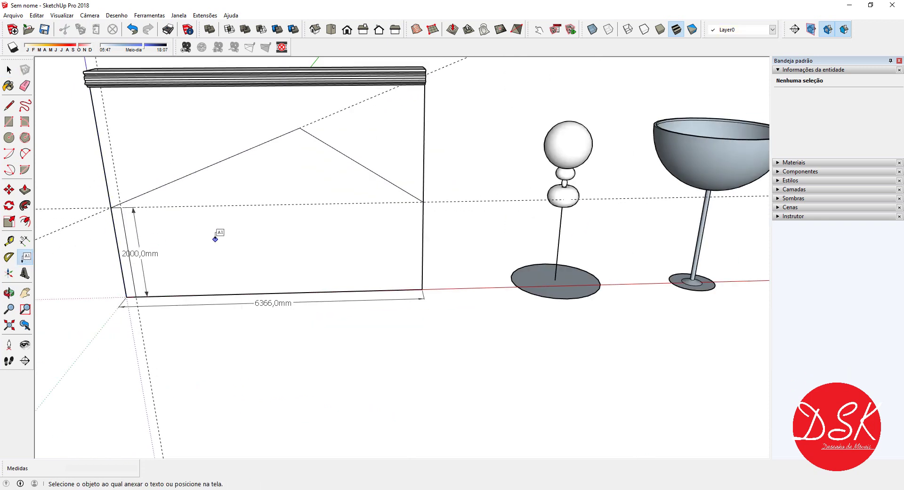
pyautogui.click(252, 245)
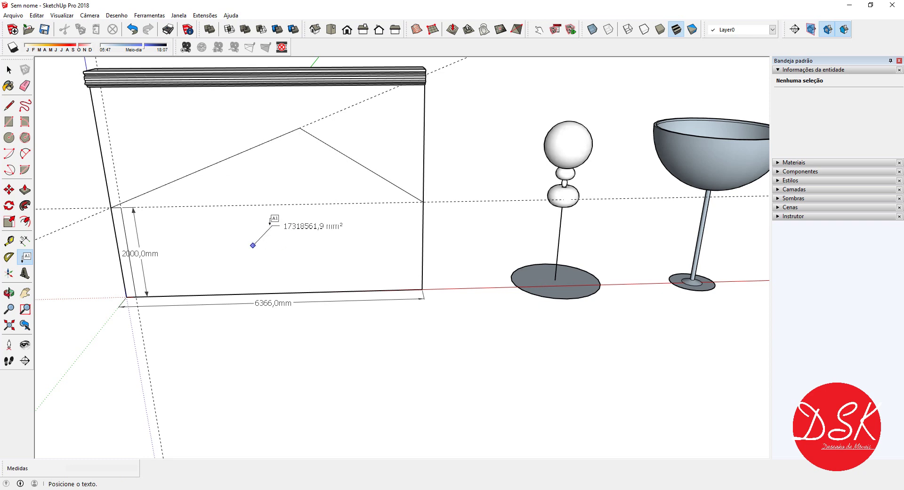
pyautogui.click(285, 244)
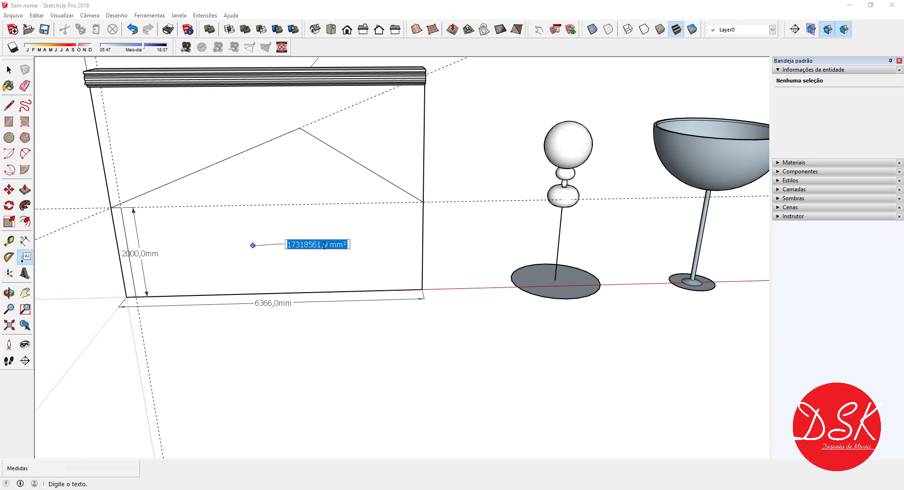
pyautogui.write('t')
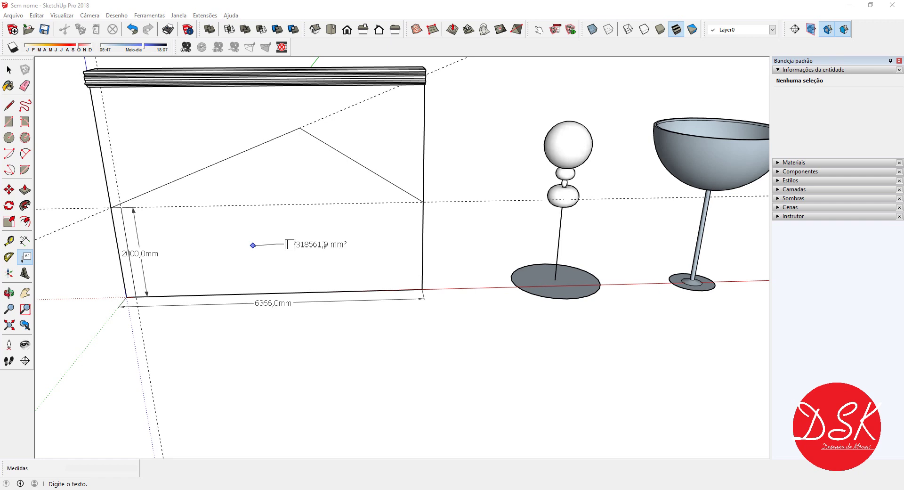
pyautogui.write('Teste')
pyautogui.press('Return')
pyautogui.click(324, 245)
pyautogui.click(9, 69)
pyautogui.moveTo(360, 178)
pyautogui.mouseDown(button='middle')
pyautogui.moveTo(182, 170)
pyautogui.moveTo(162, 254)
pyautogui.moveTo(156, 133)
pyautogui.moveTo(455, 118)
pyautogui.moveTo(412, 278)
pyautogui.moveTo(390, 268)
pyautogui.moveTo(146, 292)
pyautogui.moveTo(2, 203)
pyautogui.moveTo(177, 215)
pyautogui.moveTo(466, 175)
pyautogui.moveTo(323, 177)
pyautogui.moveTo(319, 121)
pyautogui.mouseUp(button='middle')
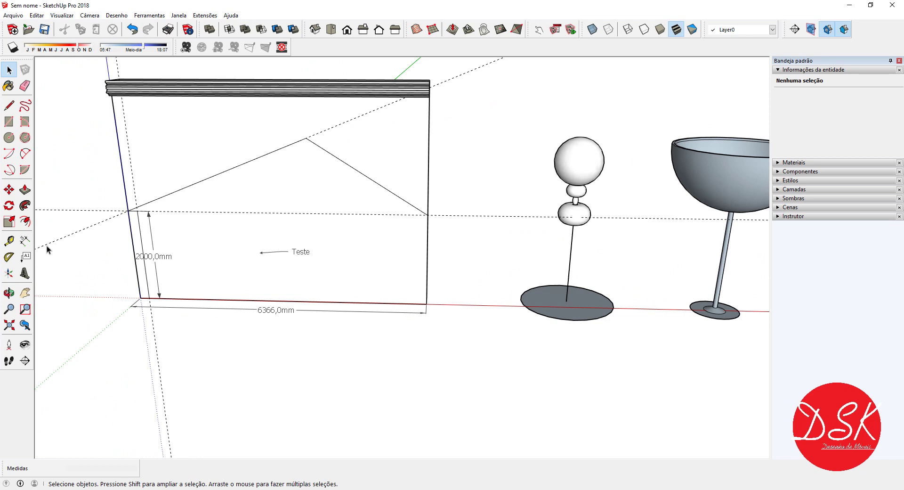
# Step: Reposition the drawing axes with the origin on the ground near the wall
pyautogui.click(8, 274)
pyautogui.moveTo(108, 301)
pyautogui.keyDown('shift'); pyautogui.mouseDown(button='middle')
pyautogui.moveTo(377, 301)
pyautogui.moveTo(442, 320)
pyautogui.mouseUp(button='middle'); pyautogui.keyUp('shift')
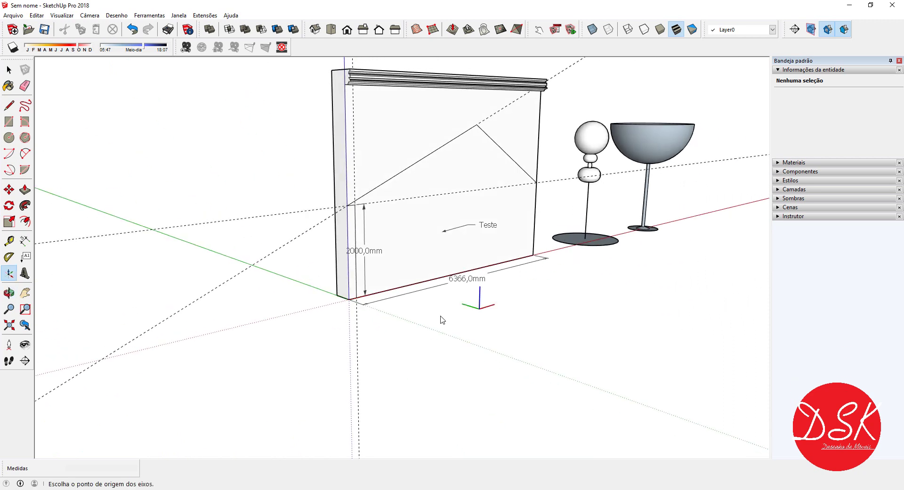
pyautogui.click(419, 324)
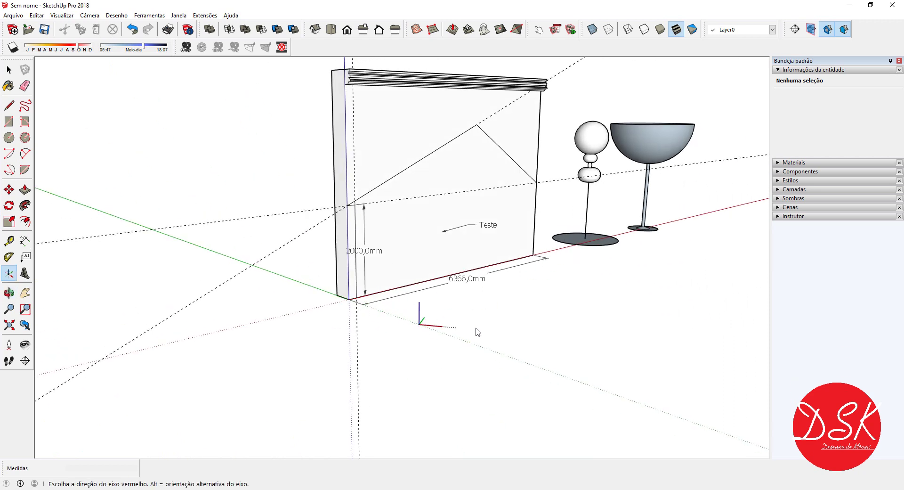
pyautogui.click(489, 297)
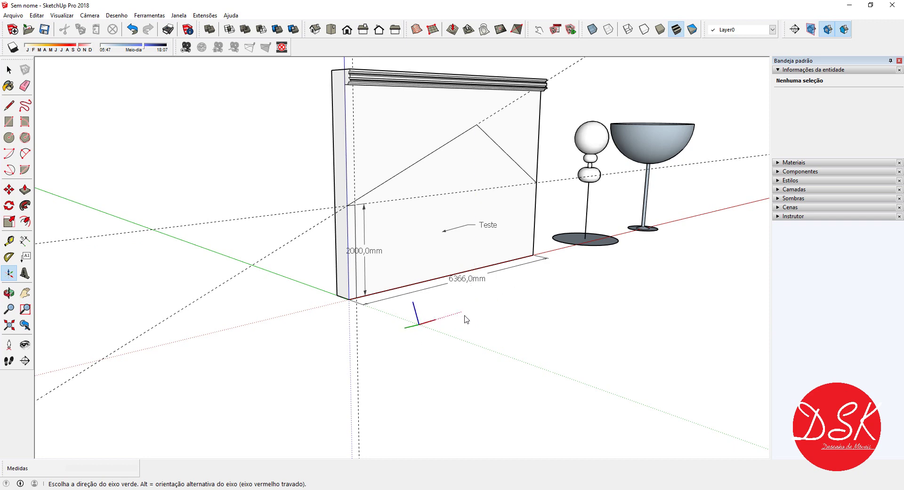
pyautogui.click(413, 291)
pyautogui.moveTo(413, 291)
pyautogui.mouseDown(button='middle')
pyautogui.moveTo(420, 312)
pyautogui.moveTo(242, 343)
pyautogui.moveTo(137, 308)
pyautogui.moveTo(338, 225)
pyautogui.moveTo(473, 265)
pyautogui.moveTo(470, 306)
pyautogui.moveTo(406, 337)
pyautogui.mouseUp(button='middle')
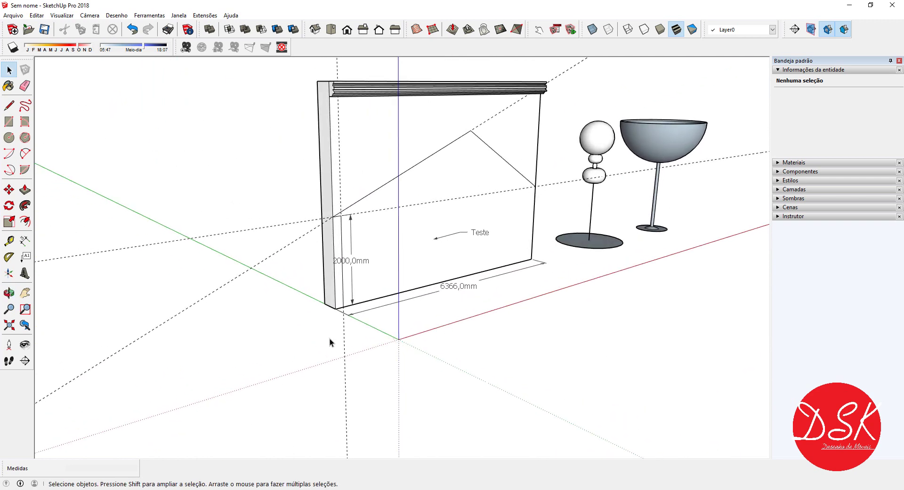
# Step: Re-place the axes origin at the wall's bottom corner, red axis along the wall, then undo
pyautogui.click(9, 273)
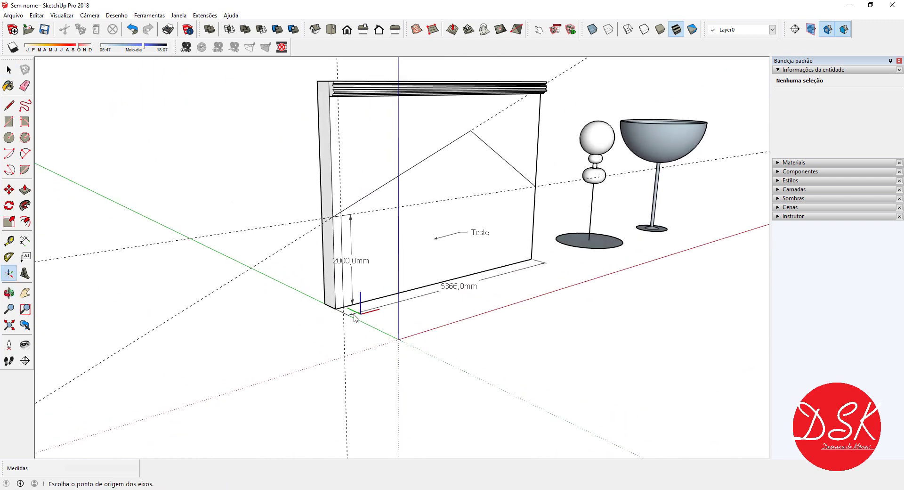
pyautogui.click(335, 309)
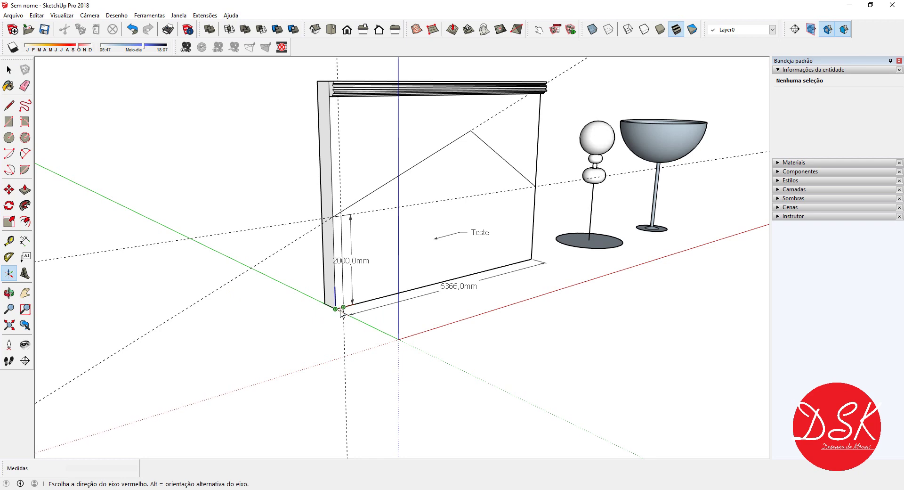
pyautogui.click(377, 298)
pyautogui.click(282, 302)
pyautogui.moveTo(346, 288)
pyautogui.mouseDown(button='middle')
pyautogui.moveTo(252, 298)
pyautogui.moveTo(163, 279)
pyautogui.mouseUp(button='middle')
pyautogui.hotkey('ctrl', 'z')
pyautogui.hotkey('ctrl', 'z')
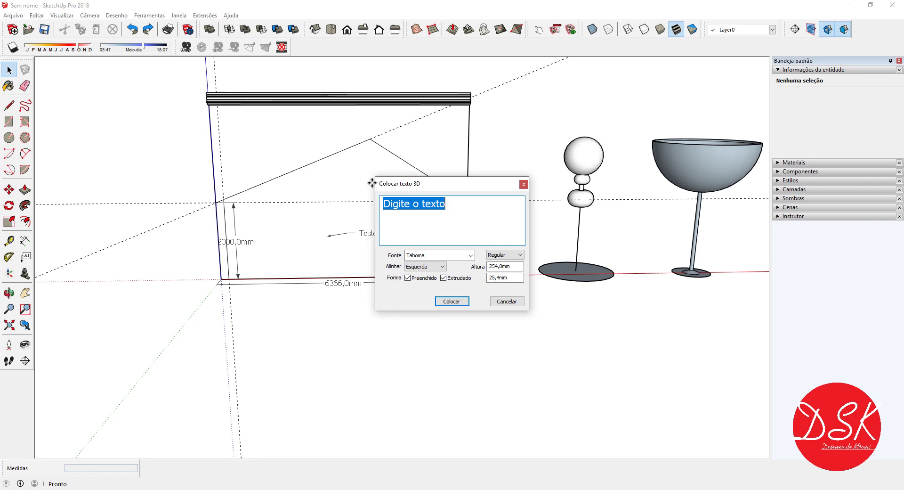
# Step: Enter 'Lucas DSK' as 3D text in Arial with Negrito (bold) style and accept with Colocar
pyautogui.press('BackSpace')
pyautogui.write('Lucas DSK')
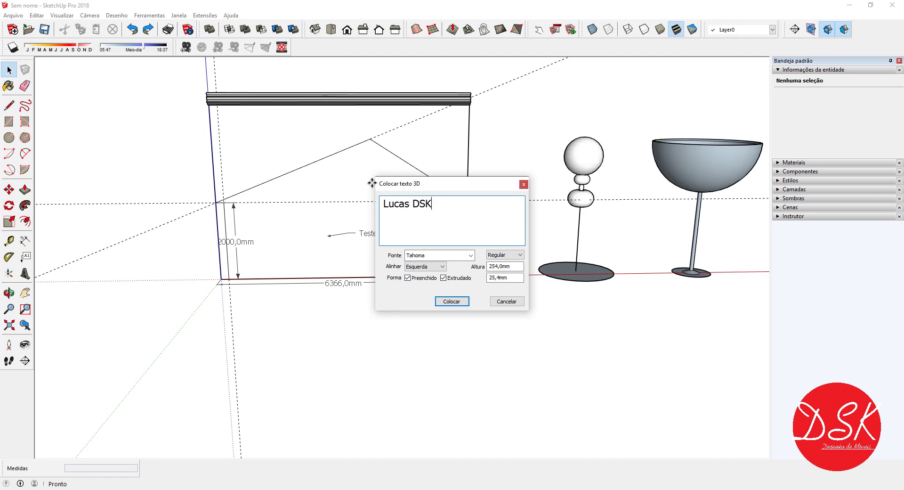
pyautogui.click(437, 257)
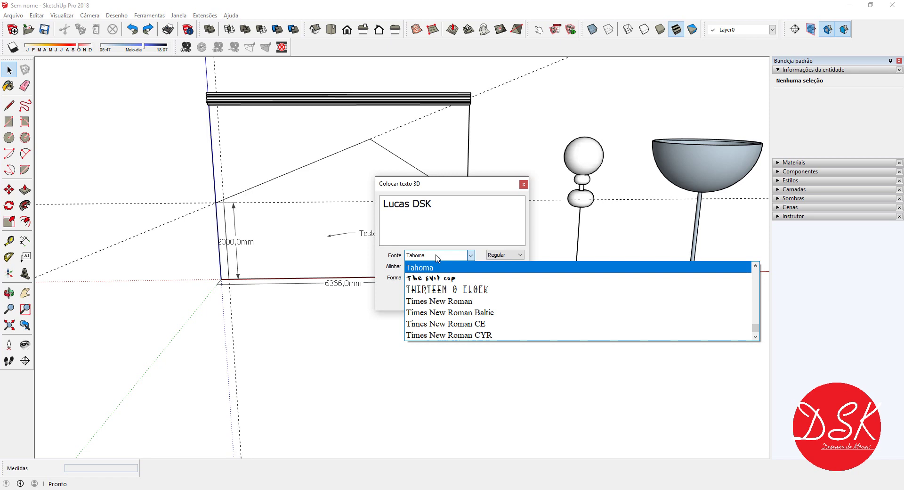
pyautogui.press('Home')
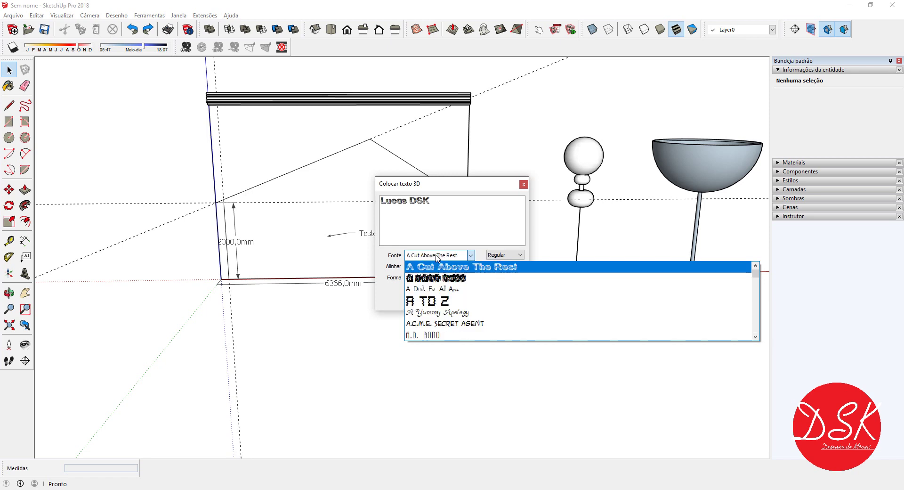
pyautogui.write('arial')
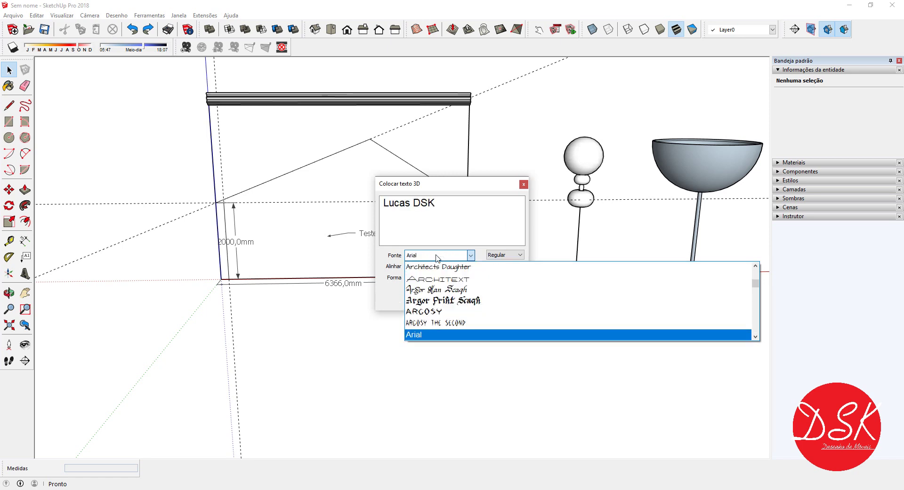
pyautogui.click(426, 335)
pyautogui.click(441, 266)
pyautogui.click(501, 254)
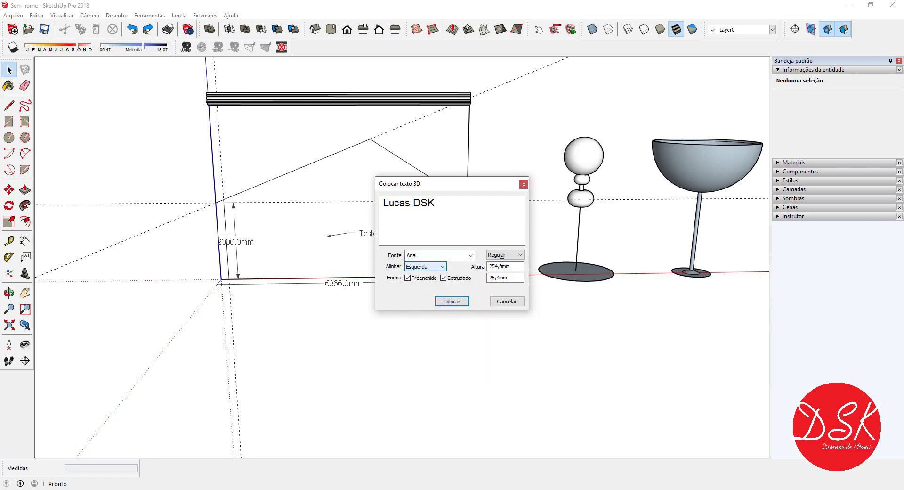
pyautogui.click(502, 254)
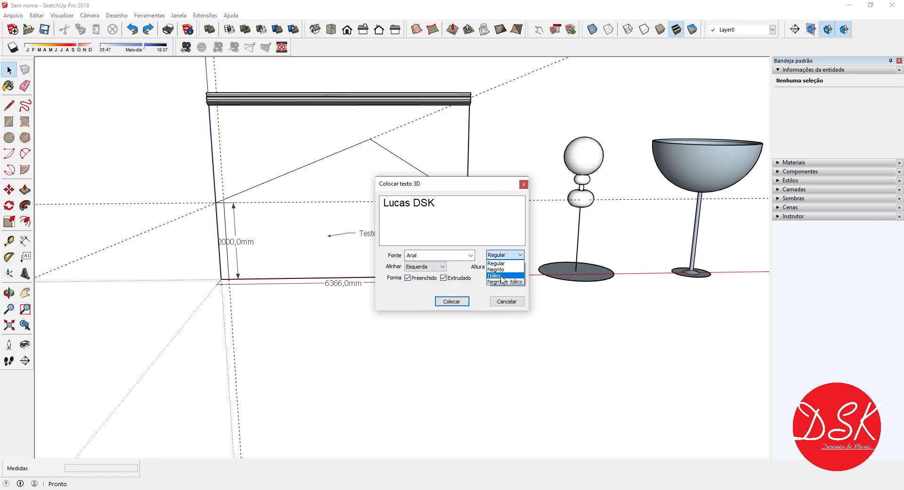
pyautogui.click(495, 270)
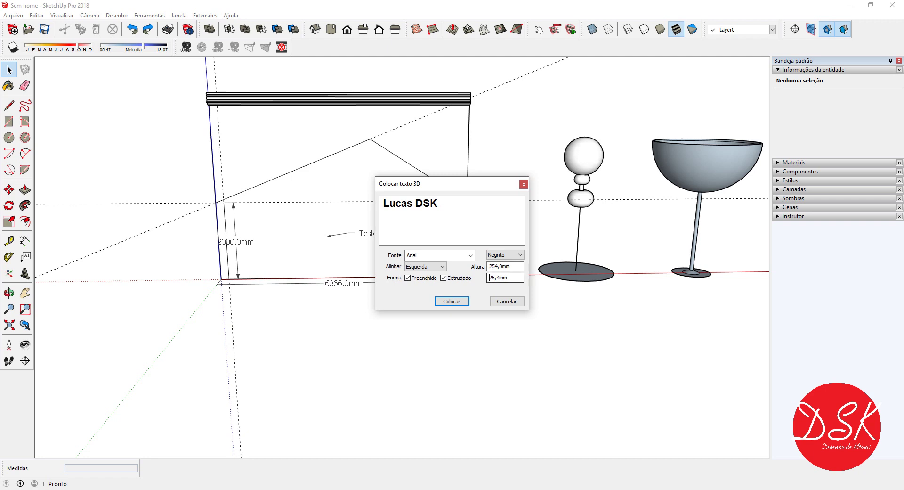
pyautogui.click(452, 301)
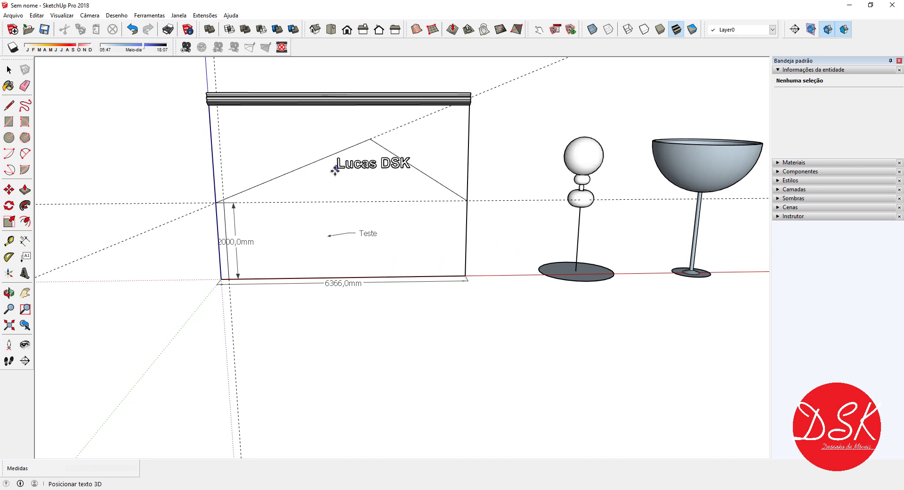
# Step: Drop the 3D 'Lucas DSK' text on the wall face inside the gable lines
pyautogui.click(331, 181)
pyautogui.moveTo(331, 181); pyautogui.dragTo(490, 172, button='middle')
pyautogui.scroll(4, 358, 179)
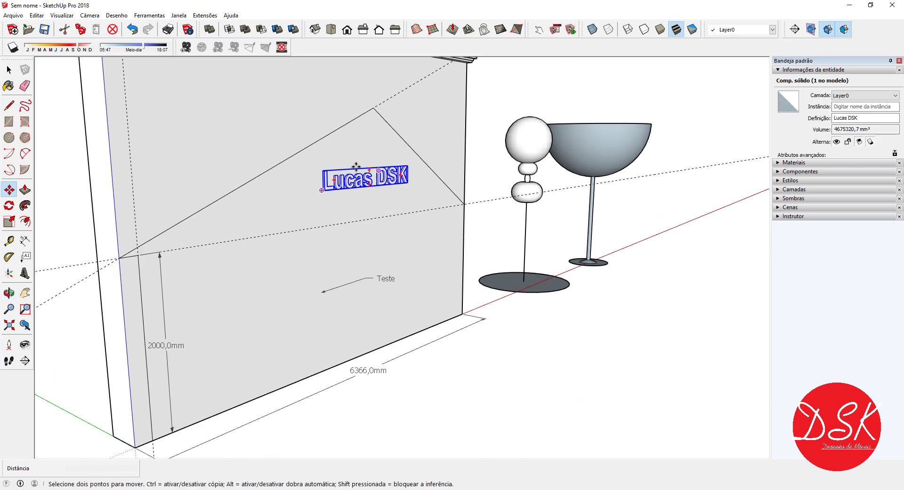
pyautogui.scroll(3, 326, 191)
pyautogui.moveTo(293, 196)
pyautogui.mouseDown(button='middle')
pyautogui.moveTo(590, 172)
pyautogui.moveTo(282, 176)
pyautogui.mouseUp(button='middle')
pyautogui.scroll(3, 591, 172)
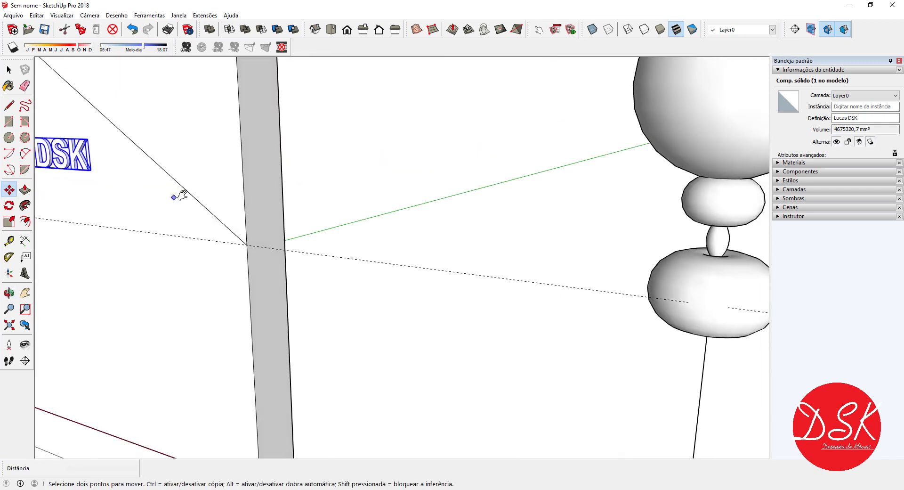
pyautogui.moveTo(174, 198); pyautogui.dragTo(442, 178, button='middle')
pyautogui.scroll(3, 442, 178)
pyautogui.scroll(3, 366, 129)
# Step: Orbit and zoom around the Lucas DSK text to inspect it, switching to Move
pyautogui.moveTo(366, 129)
pyautogui.mouseDown(button='middle')
pyautogui.moveTo(244, 145)
pyautogui.moveTo(300, 118)
pyautogui.moveTo(182, 125)
pyautogui.mouseUp(button='middle')
pyautogui.scroll(3, 307, 141)
pyautogui.scroll(-2, 256, 141)
pyautogui.moveTo(257, 141); pyautogui.dragTo(186, 176, button='middle')
pyautogui.moveTo(103, 177)
pyautogui.mouseDown(button='middle')
pyautogui.moveTo(89, 186)
pyautogui.moveTo(67, 165)
pyautogui.moveTo(184, 220)
pyautogui.moveTo(359, 216)
pyautogui.moveTo(201, 192)
pyautogui.moveTo(389, 179)
pyautogui.mouseUp(button='middle')
pyautogui.scroll(3, 66, 166)
pyautogui.press('m')
pyautogui.scroll(-2, 409, 212)
pyautogui.scroll(-2, 388, 179)
pyautogui.moveTo(307, 173); pyautogui.dragTo(315, 144, button='middle')
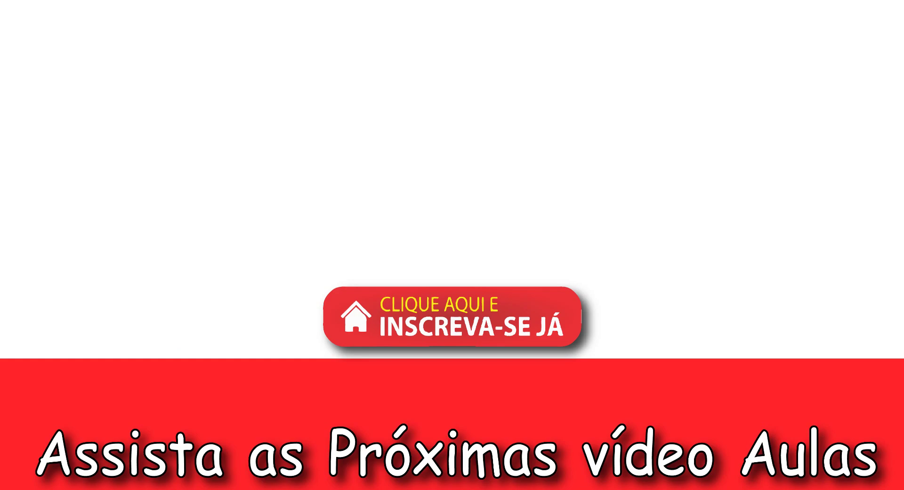